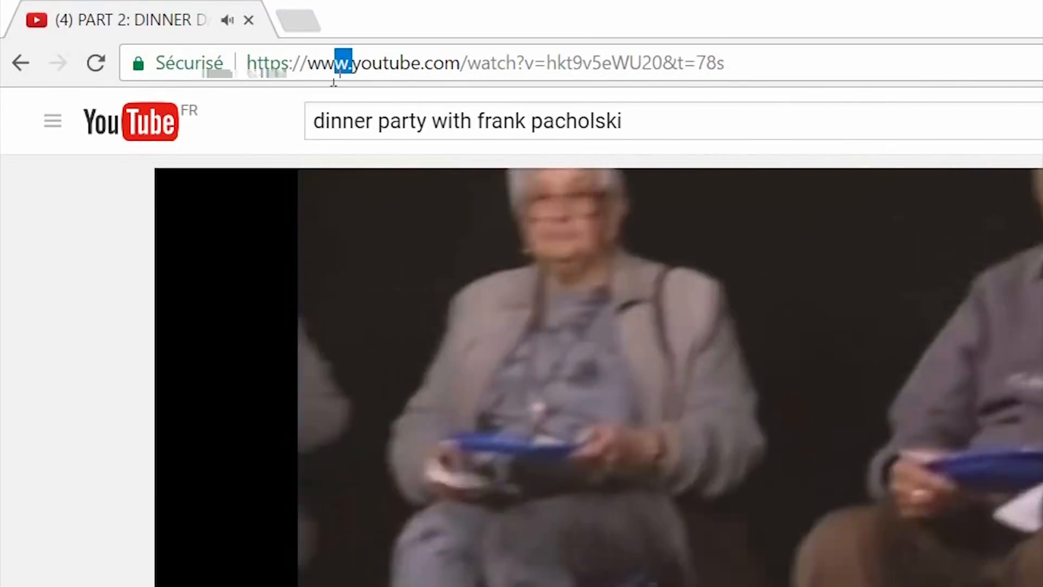
# Step: Open the YouTube video in Converto by changing its address to converto.io/?t=v&v=hkt9v5eWU20
pyautogui.moveTo(335, 76); pyautogui.dragTo(247, 71)
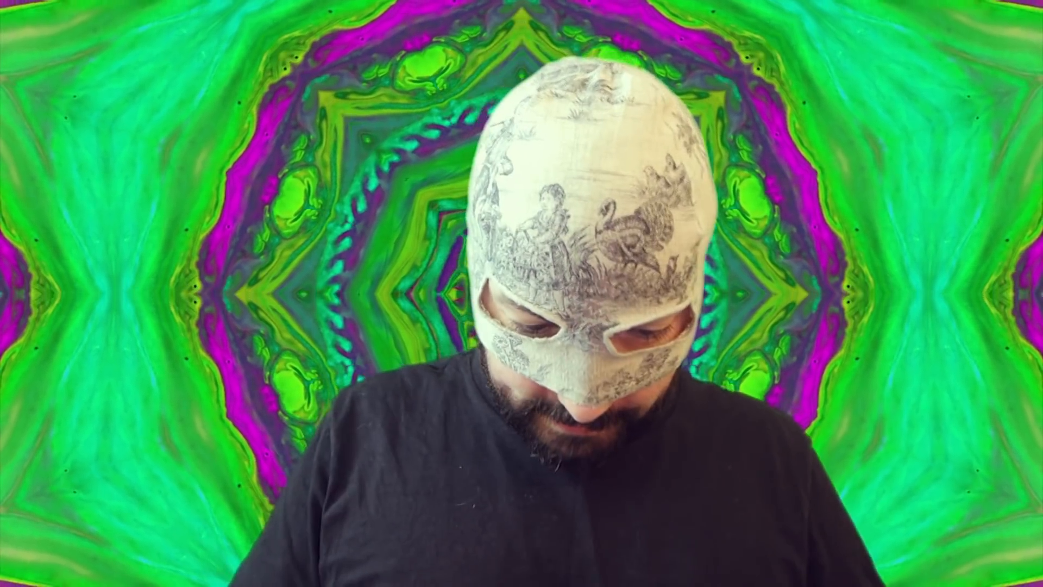
pyautogui.write('co')
pyautogui.write('nverto.io/?t=v&v=hkt9v5eWU20')
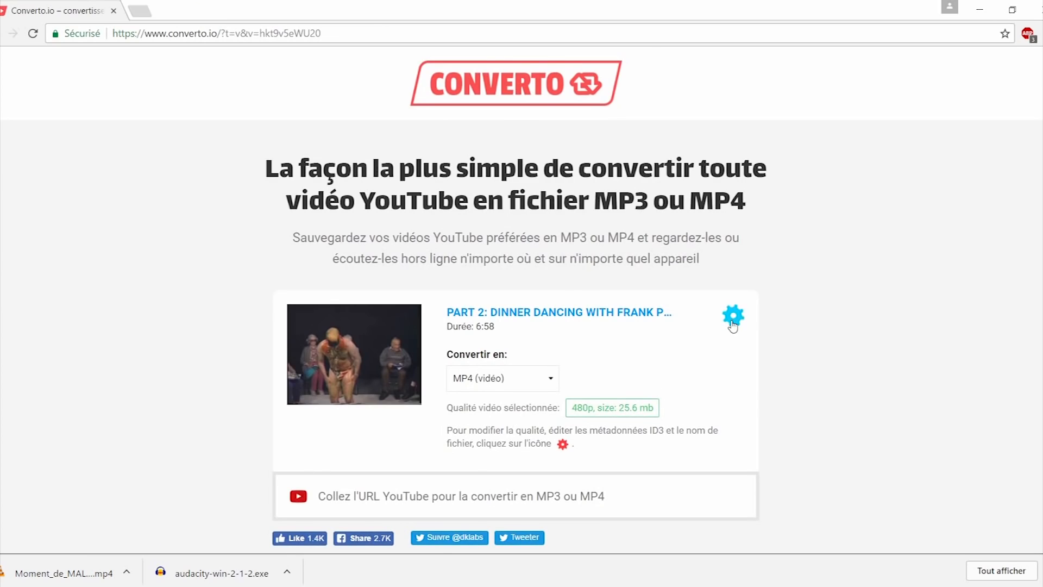
# Step: Convert the video to MP4 and save it in a new folder named KETCHUP inside the GLITCH folder
pyautogui.click(732, 321)
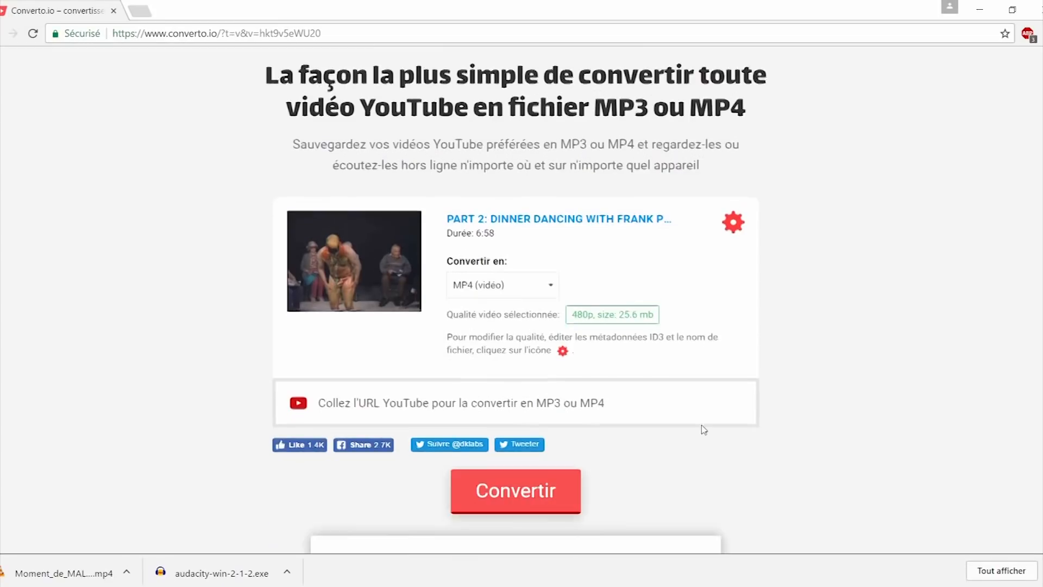
pyautogui.scroll(-1, 703, 429)
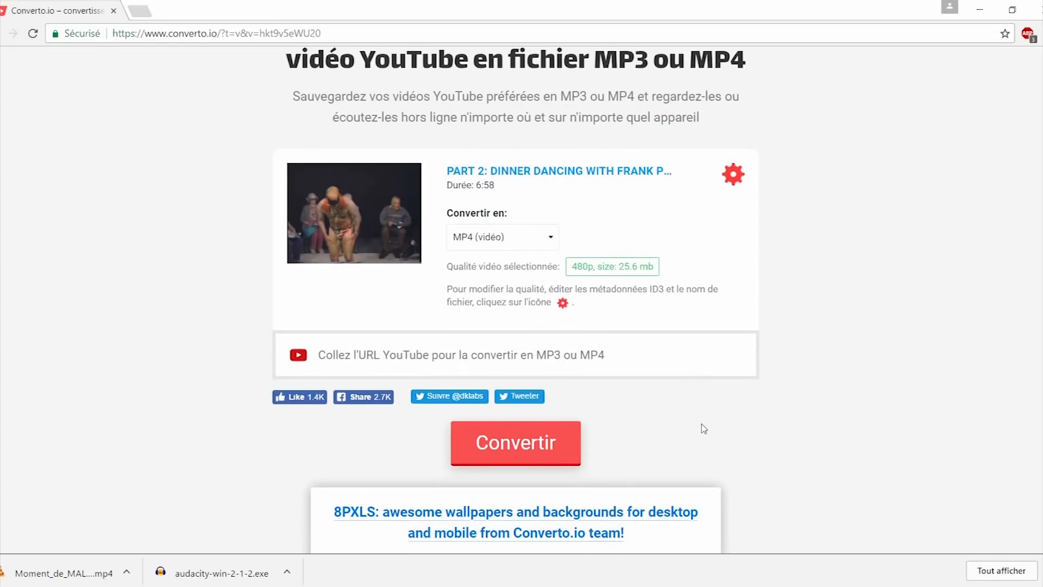
pyautogui.click(548, 445)
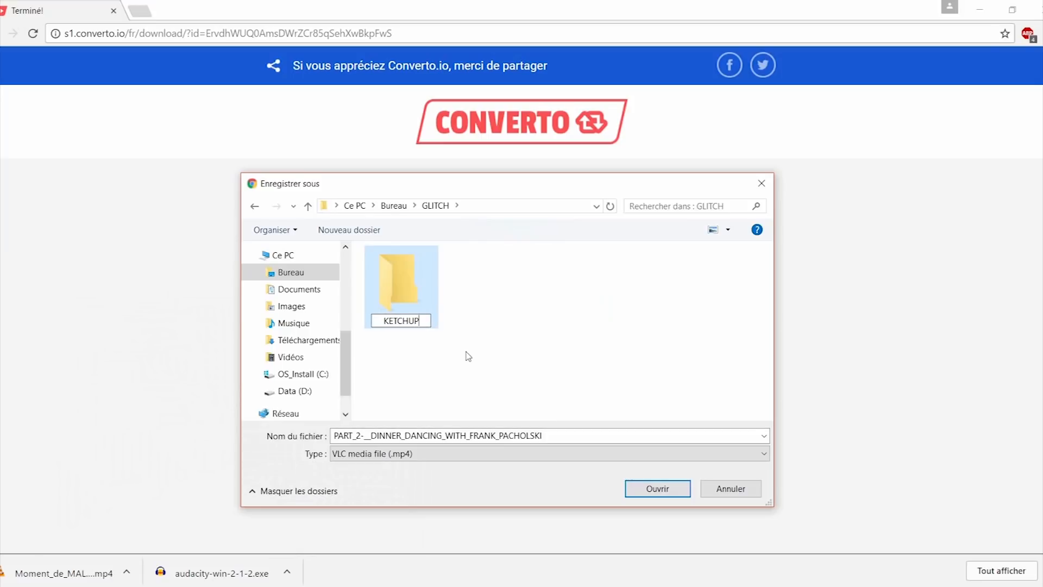
pyautogui.click(641, 489)
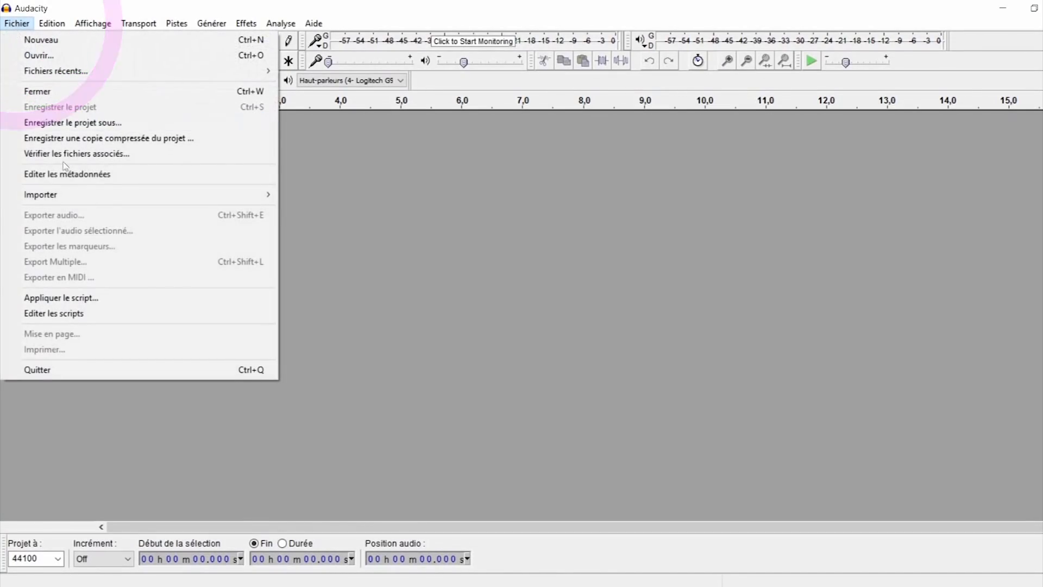
# Step: In Audacity, choose the downloaded MP4 in the KETCHUP folder for a raw data import and set its encoding to A-Law
pyautogui.click(82, 195)
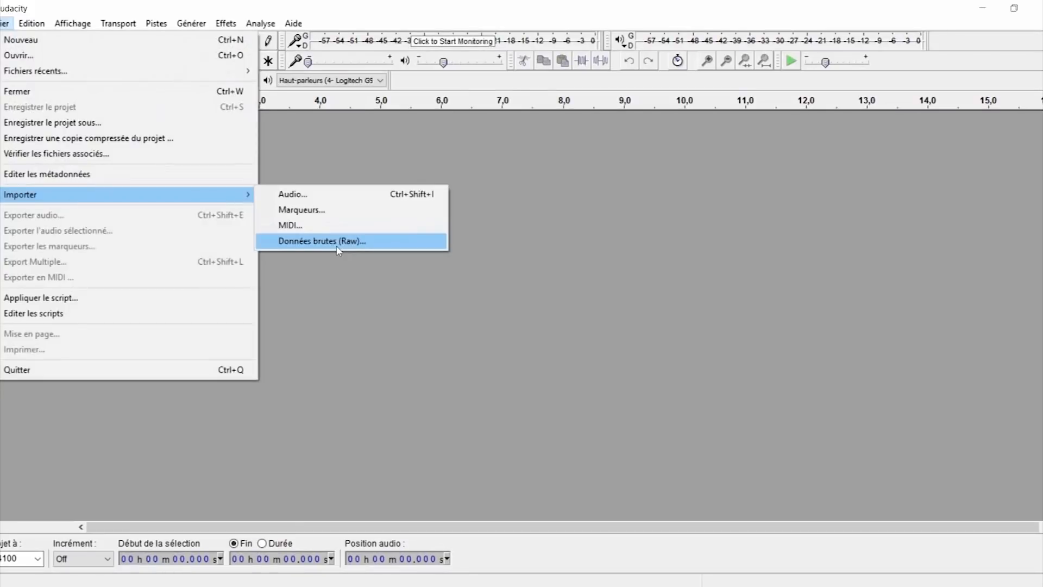
pyautogui.click(326, 238)
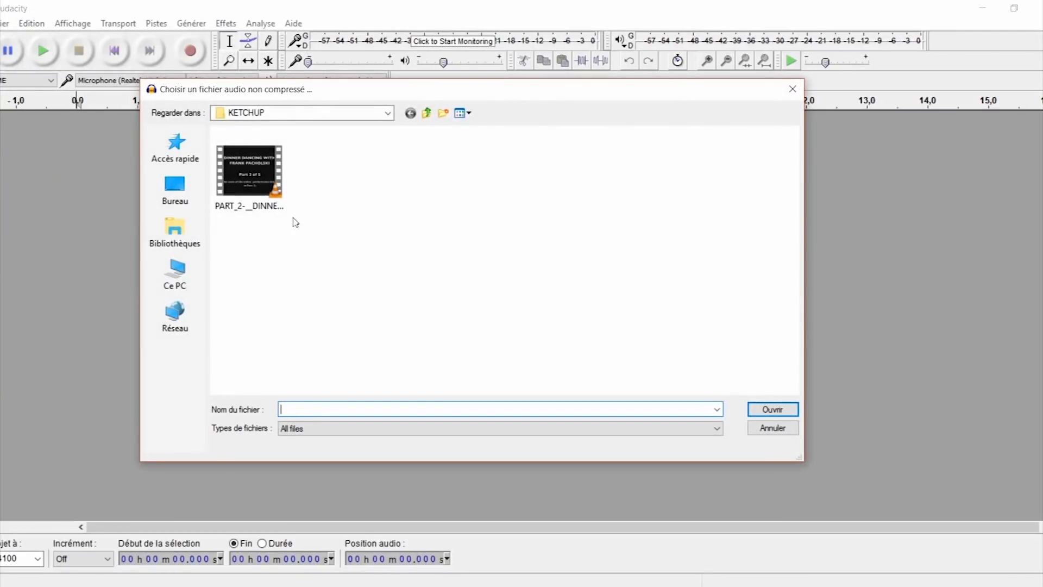
pyautogui.click(248, 168)
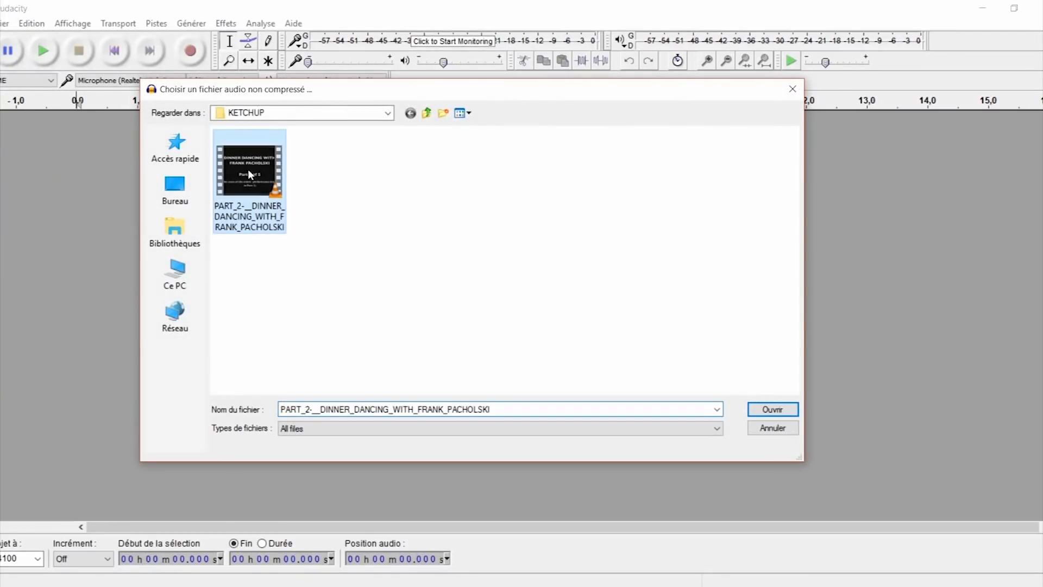
pyautogui.click(790, 414)
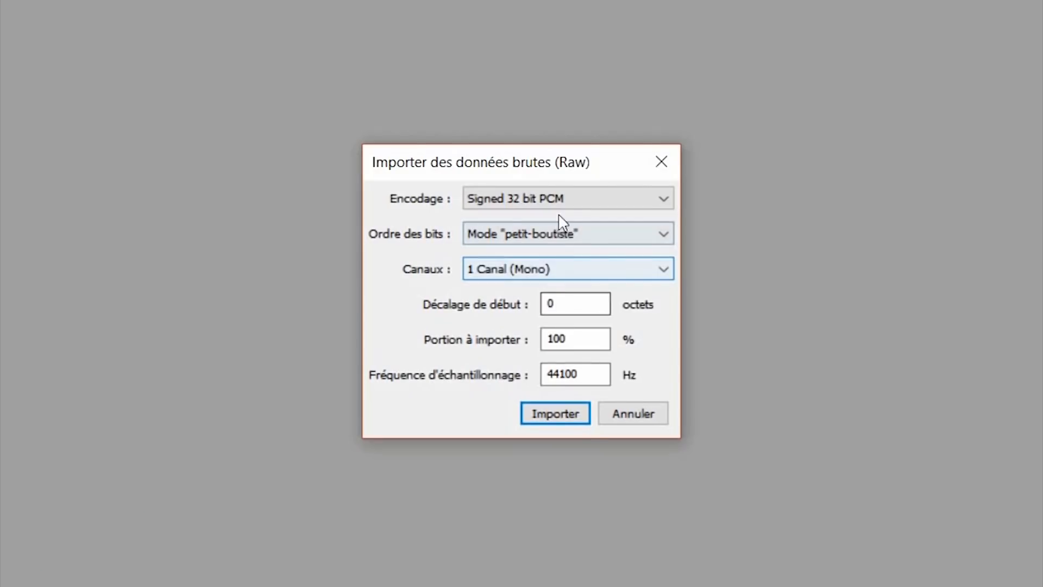
pyautogui.click(562, 206)
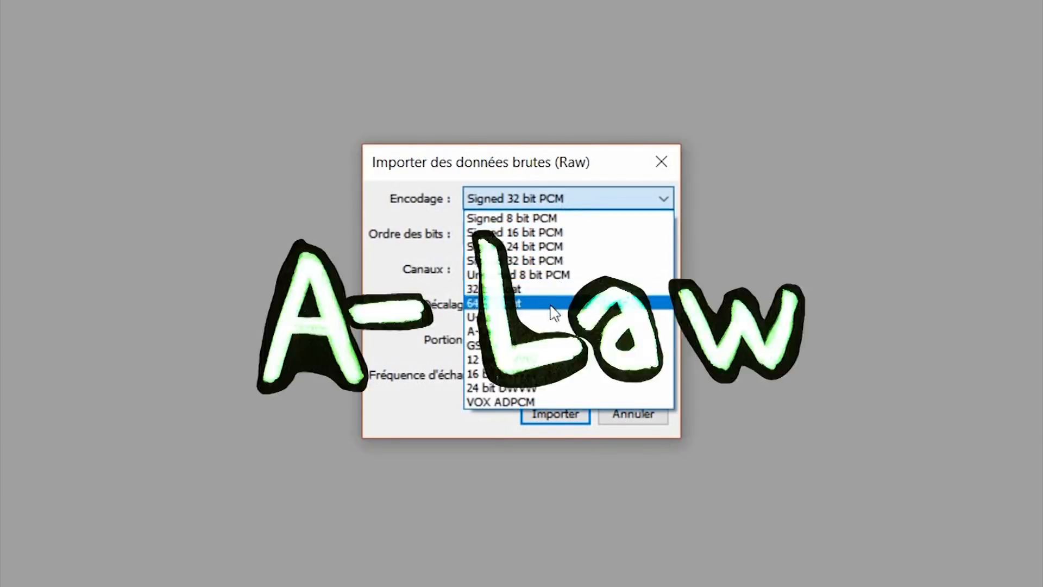
pyautogui.click(562, 329)
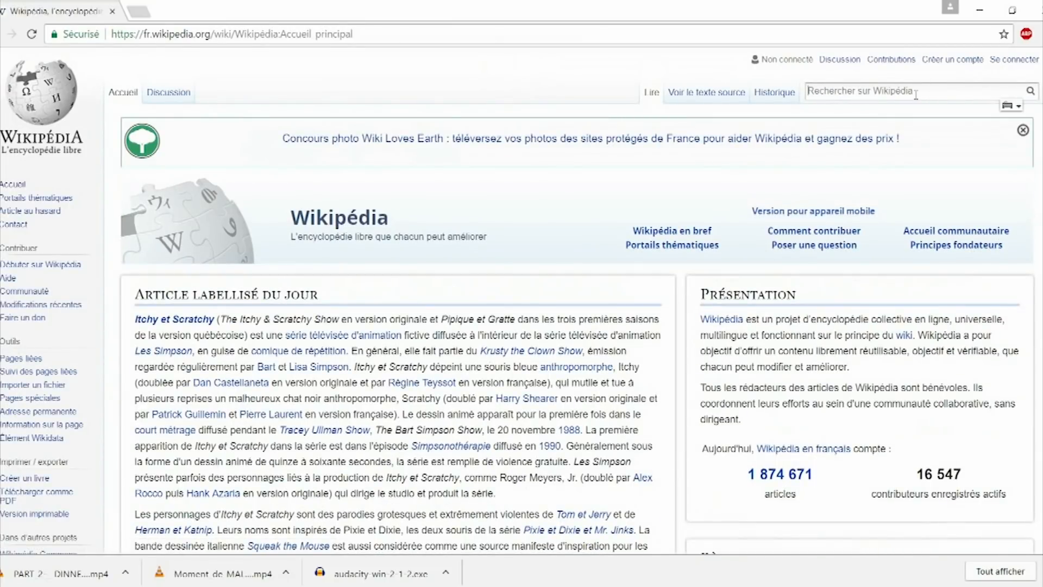
# Step: On French Wikipedia, look up the byte-order term starting with "bout"
pyautogui.click(915, 95)
pyautogui.write('bout')
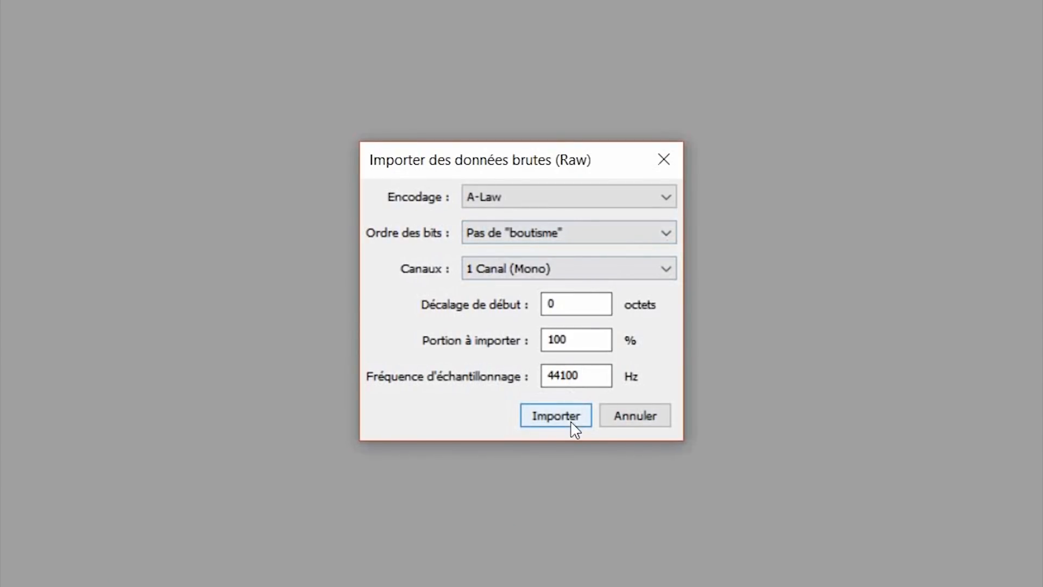
# Step: Import the raw video data with no endianness and one mono channel at 44100 Hz
pyautogui.click(623, 268)
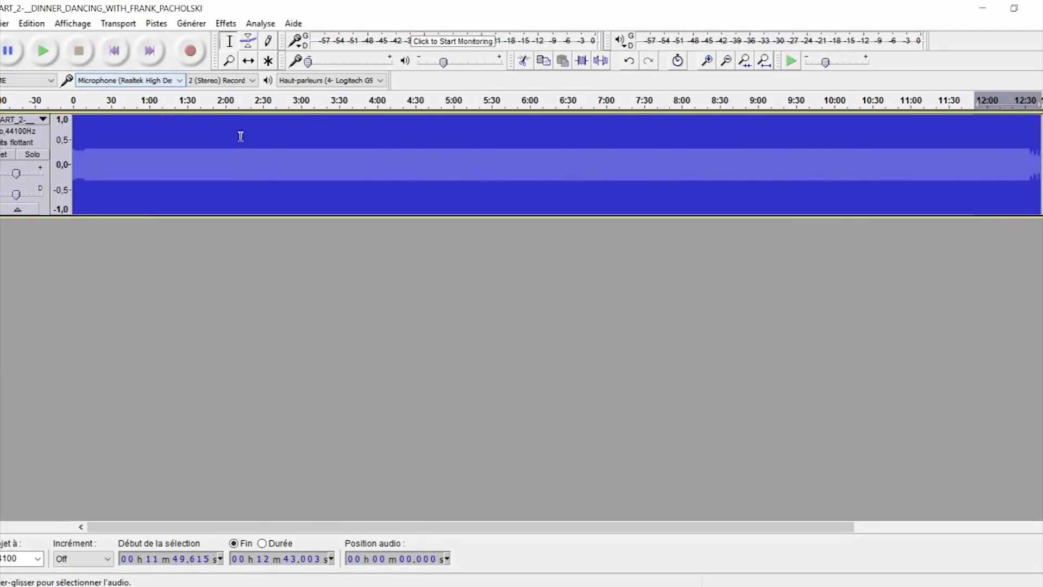
# Step: Apply the Reverb effect with the "Petie pièce brillante" preset to the section from about 2:52 to 4:24 of the track
pyautogui.click(226, 23)
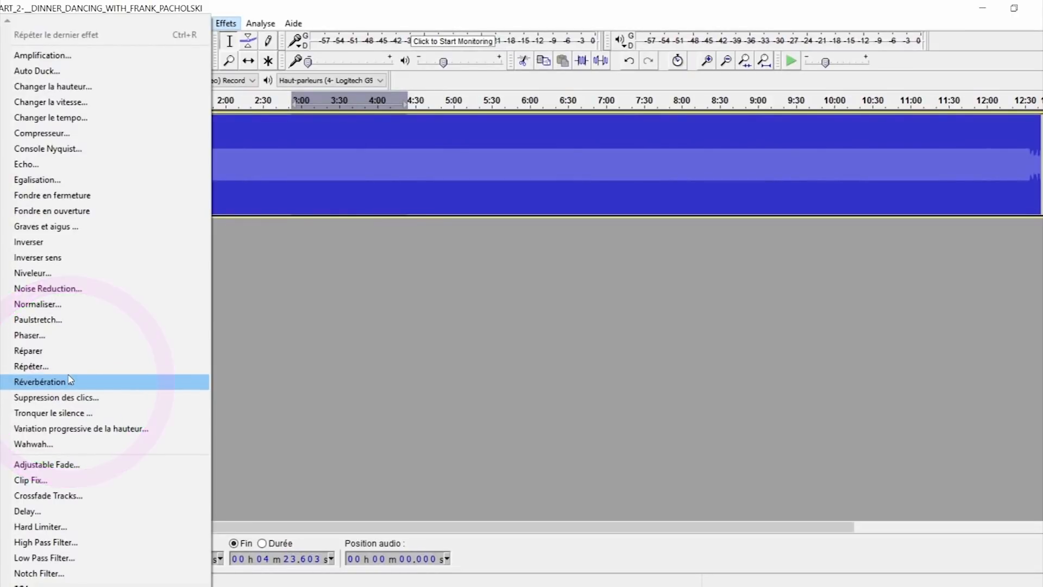
pyautogui.click(40, 381)
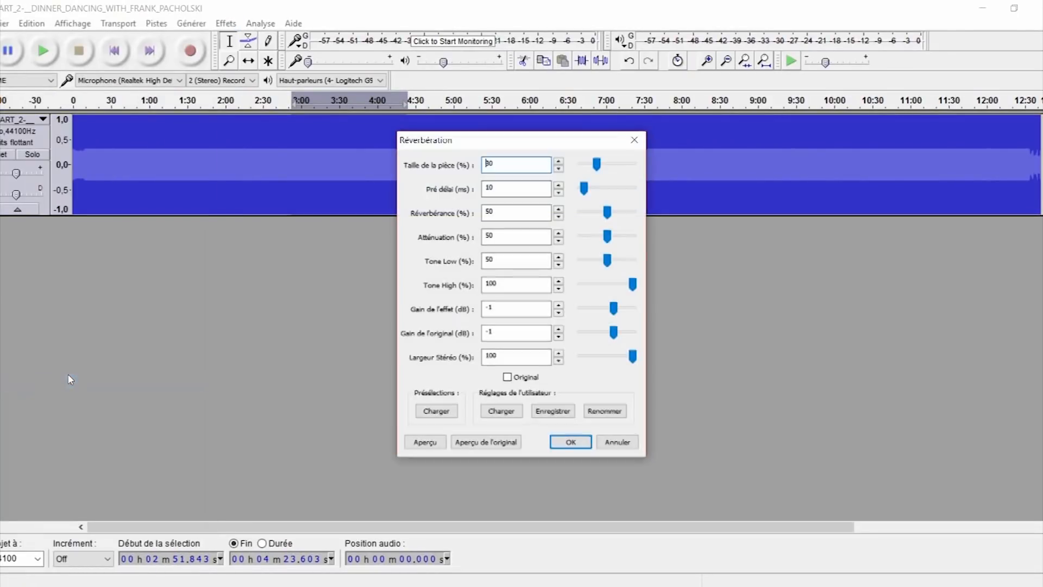
pyautogui.click(454, 411)
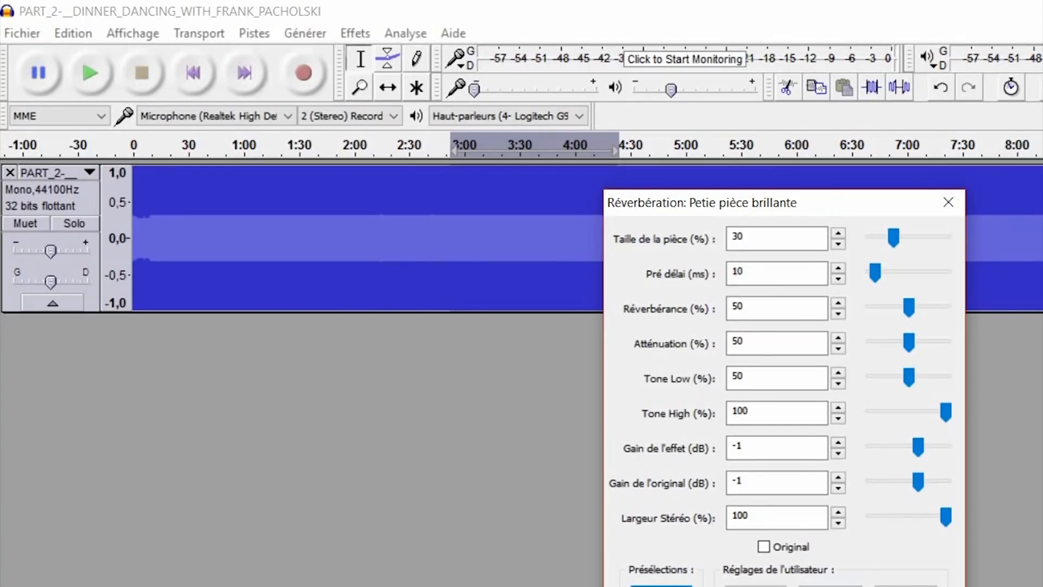
pyautogui.press('Return')
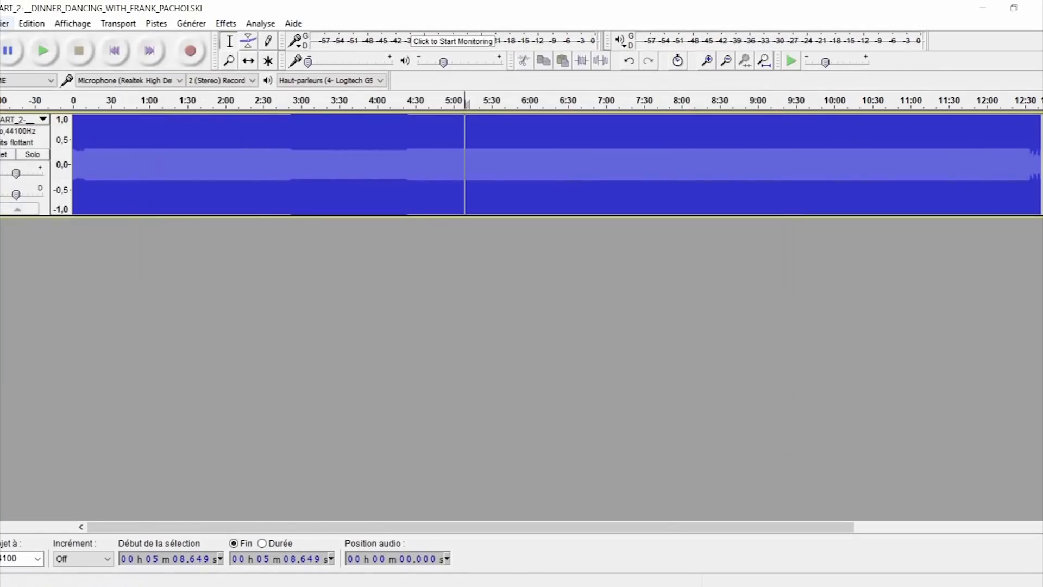
# Step: Start an audio export to the KETCHUP folder in other uncompressed formats, naming the file KETCHUP-01
pyautogui.click(5, 23)
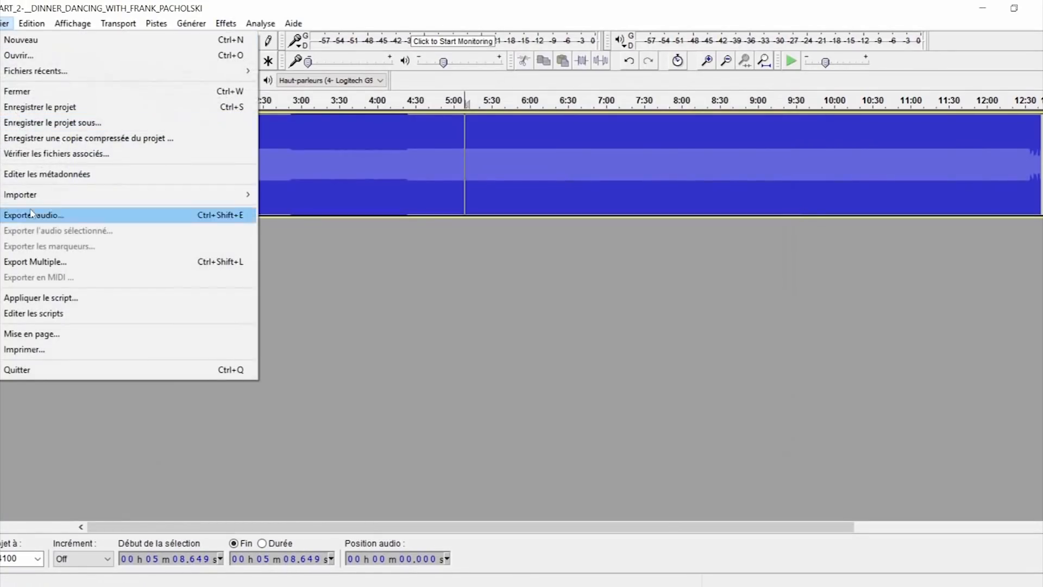
pyautogui.click(38, 217)
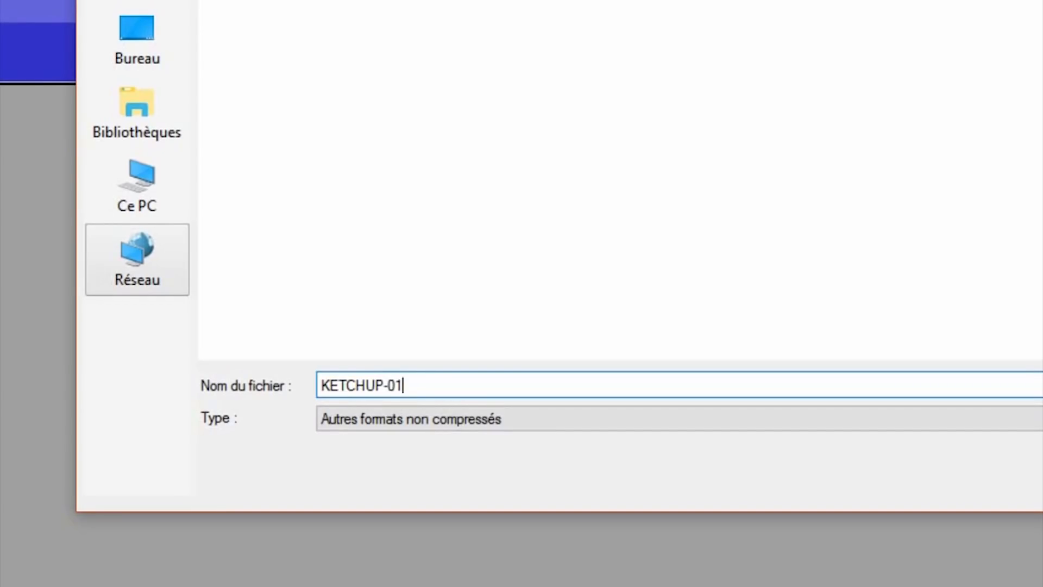
pyautogui.write('4')
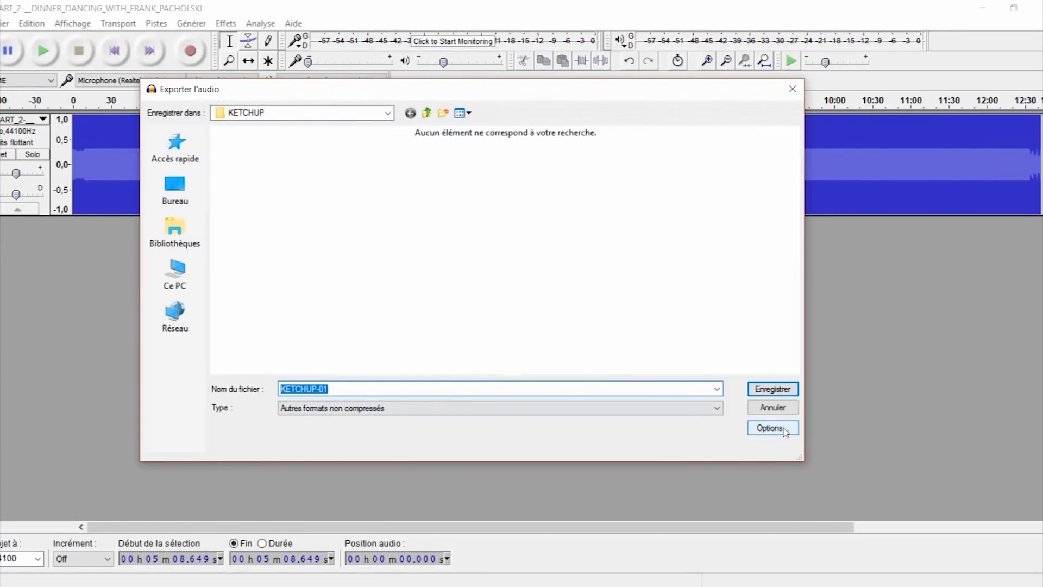
# Step: Set the export's header to RAW (header-less) and its encoding to A-Law
pyautogui.click(772, 428)
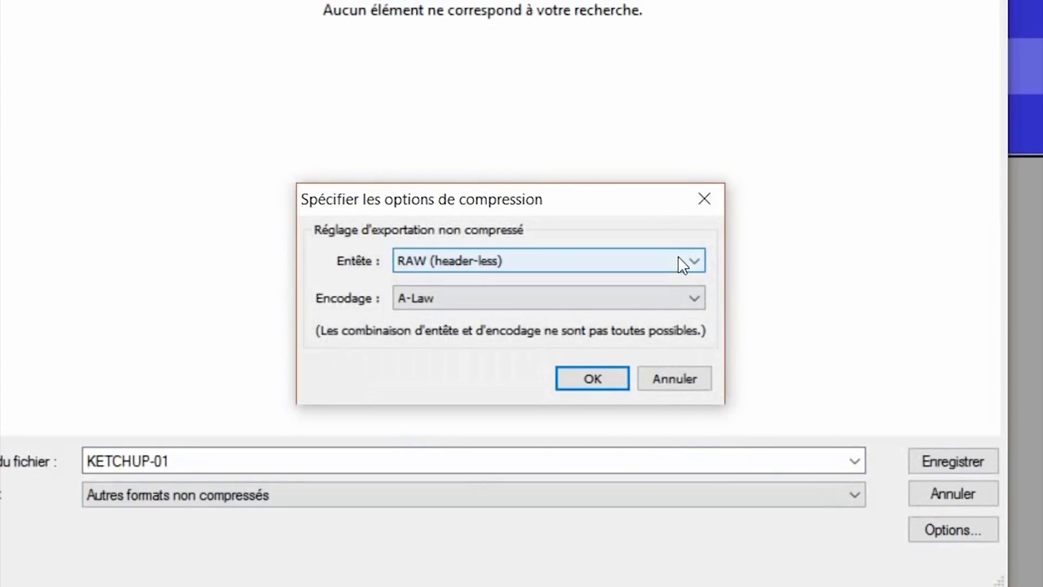
pyautogui.click(683, 266)
pyautogui.click(605, 445)
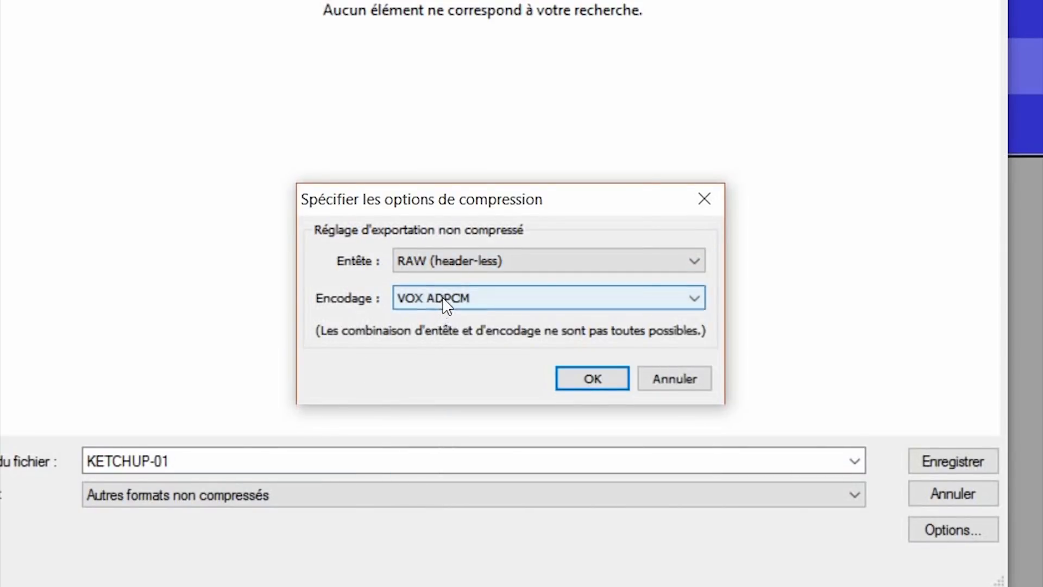
pyautogui.click(442, 297)
pyautogui.click(473, 433)
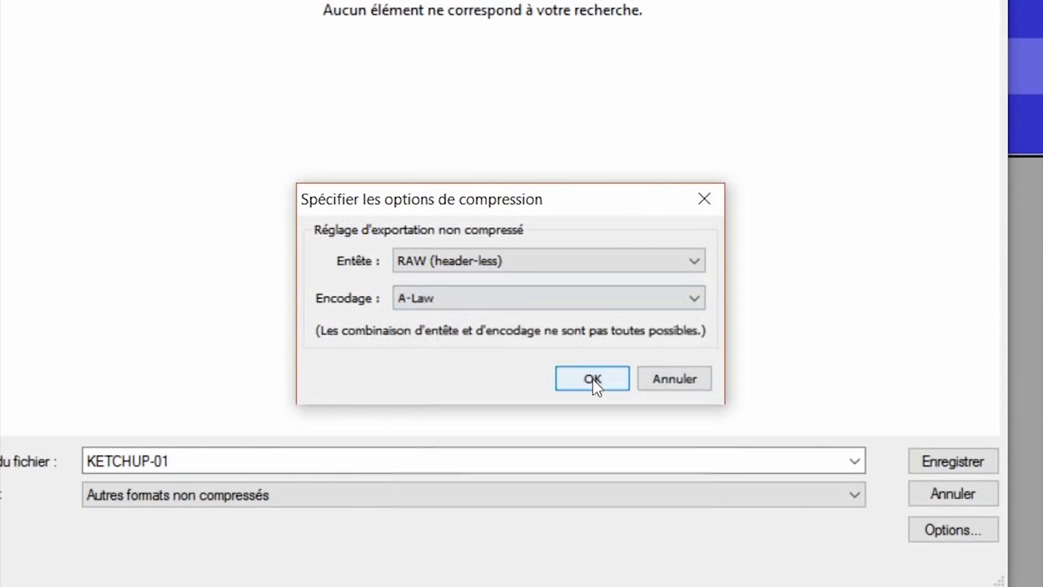
pyautogui.click(592, 379)
# Step: Save the KETCHUP-01 export, leaving all metadata fields empty
pyautogui.click(953, 461)
pyautogui.press('Return')
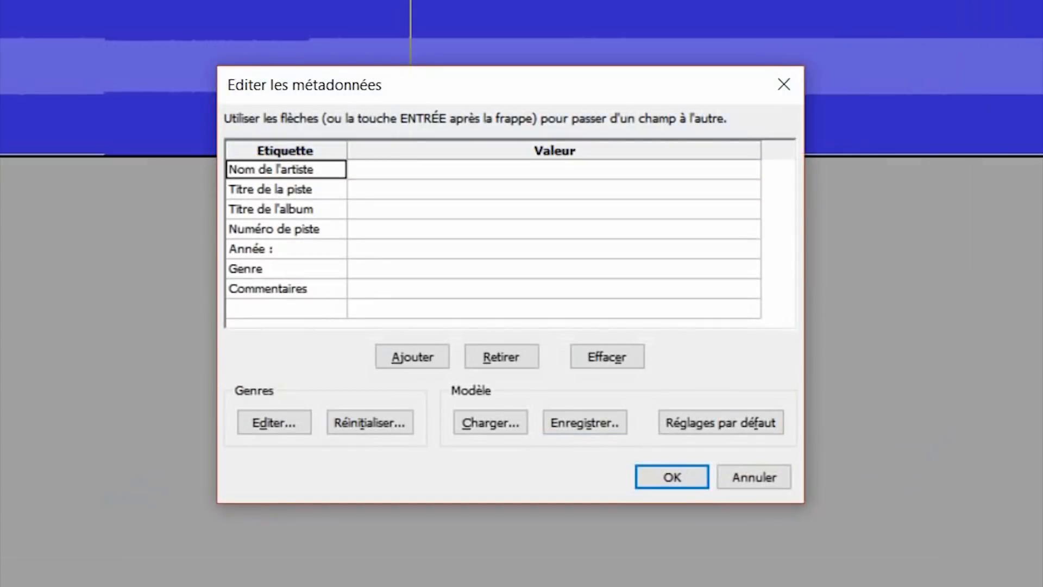
pyautogui.press('Return')
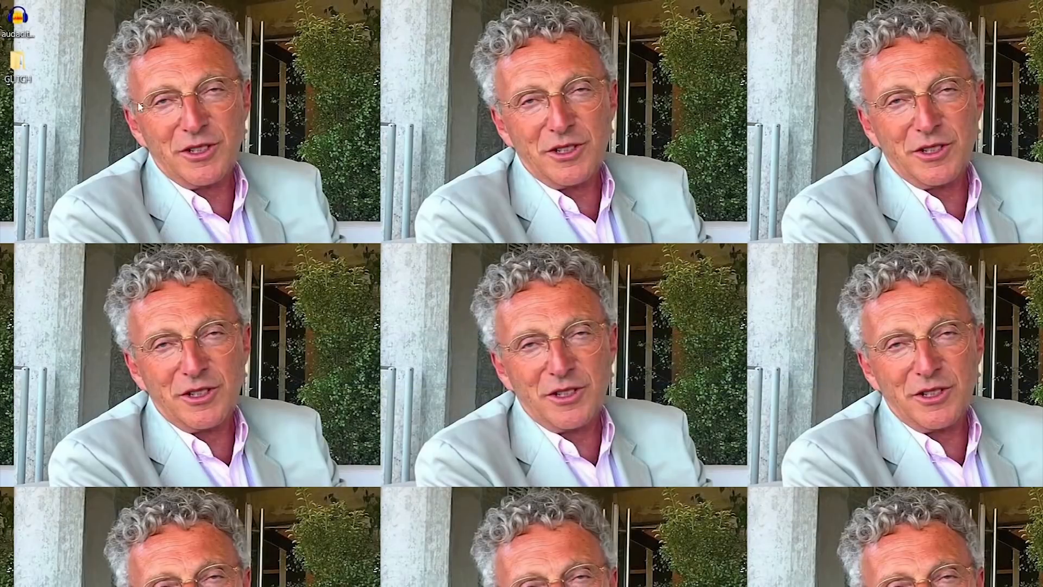